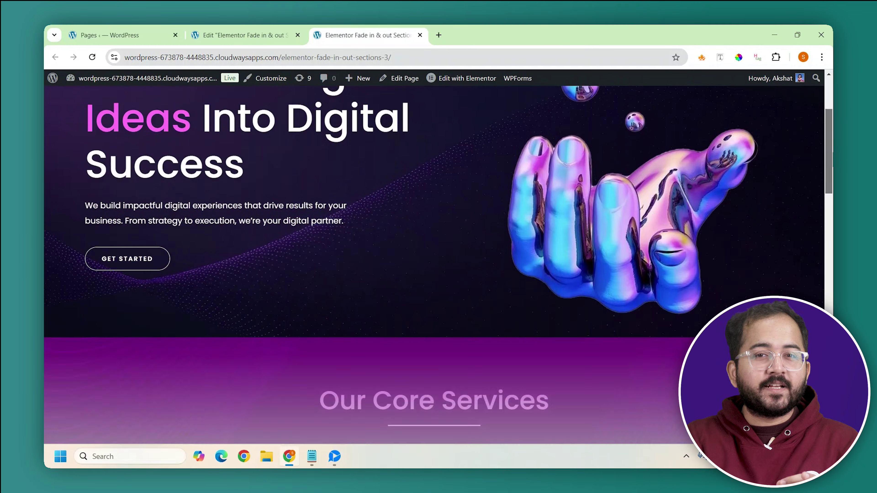
Step: Scroll down and back up through the live agency page to watch the sections fade in and out
scroll(434, 264, "down", 6)
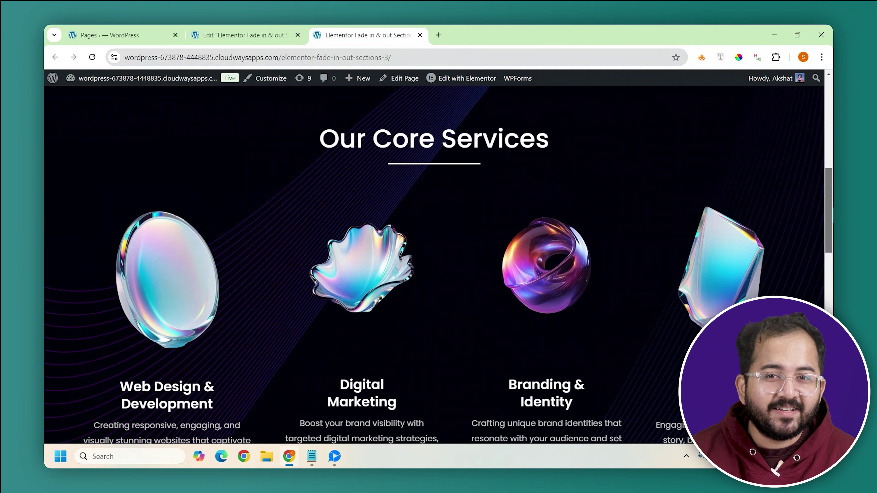
scroll(434, 265, "down", 5)
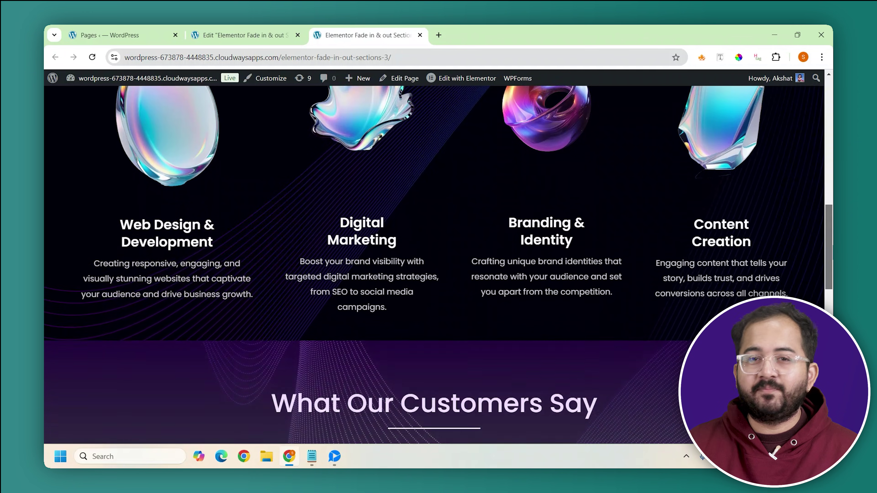
scroll(434, 265, "down", 5)
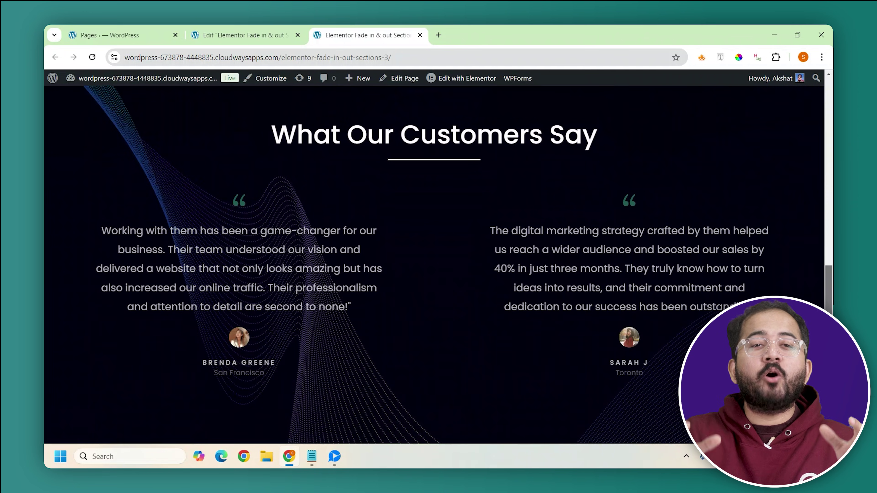
scroll(434, 265, "down", 6)
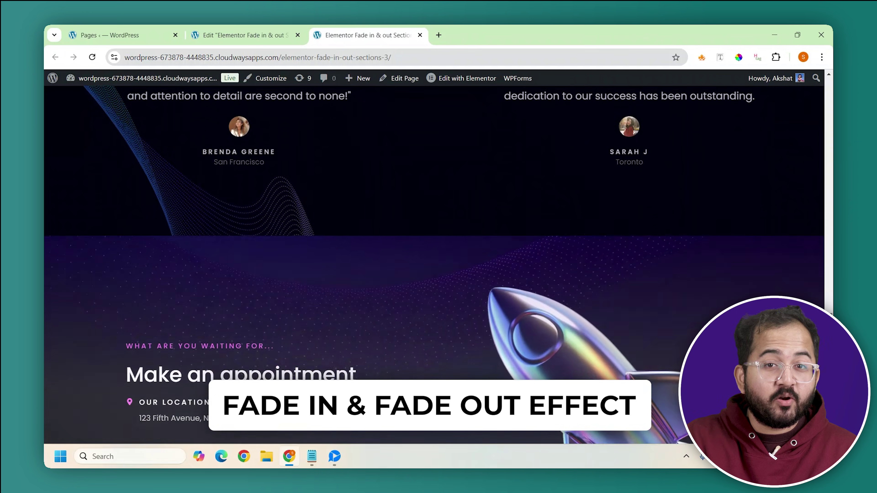
scroll(434, 264, "down", 1)
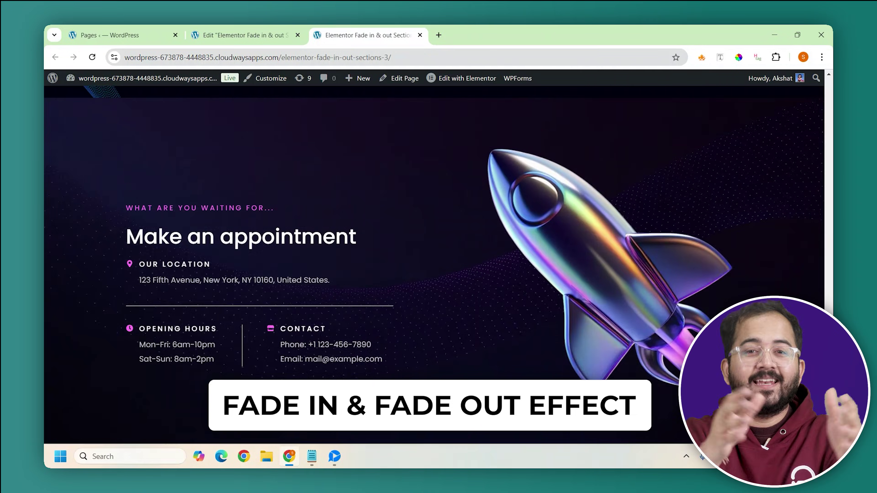
scroll(434, 264, "up", 6)
scroll(434, 265, "up", 6)
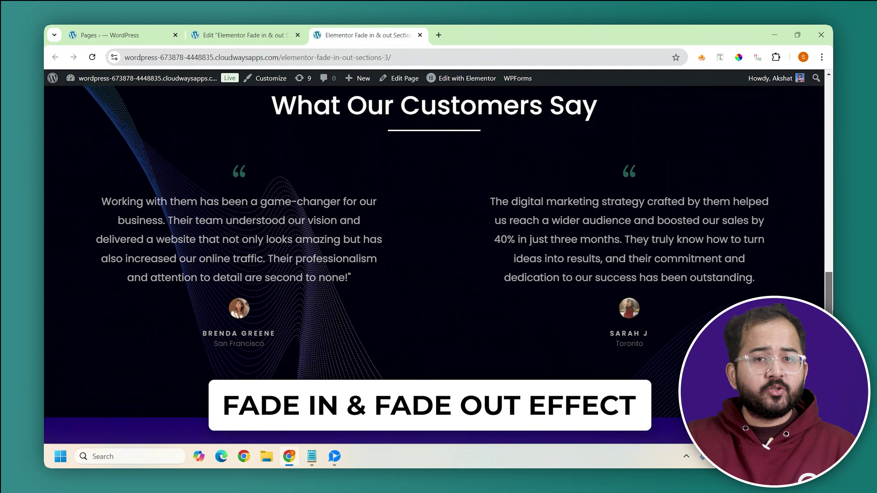
scroll(434, 265, "up", 8)
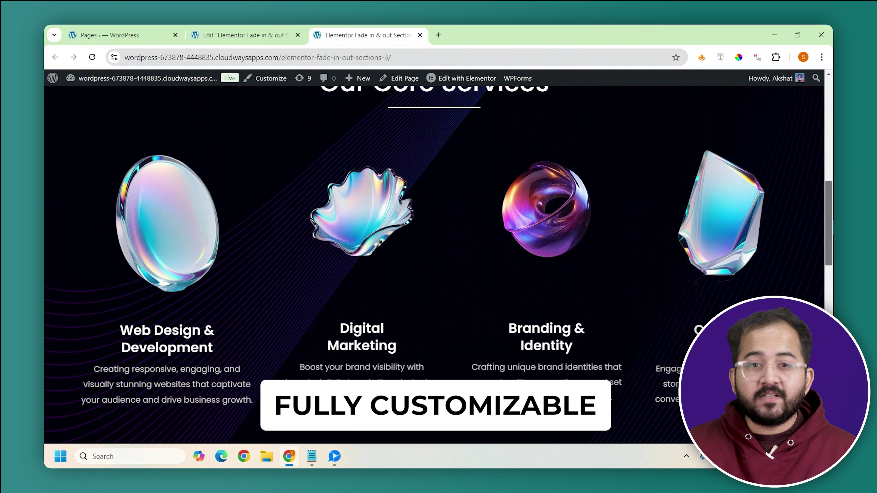
scroll(434, 265, "up", 10)
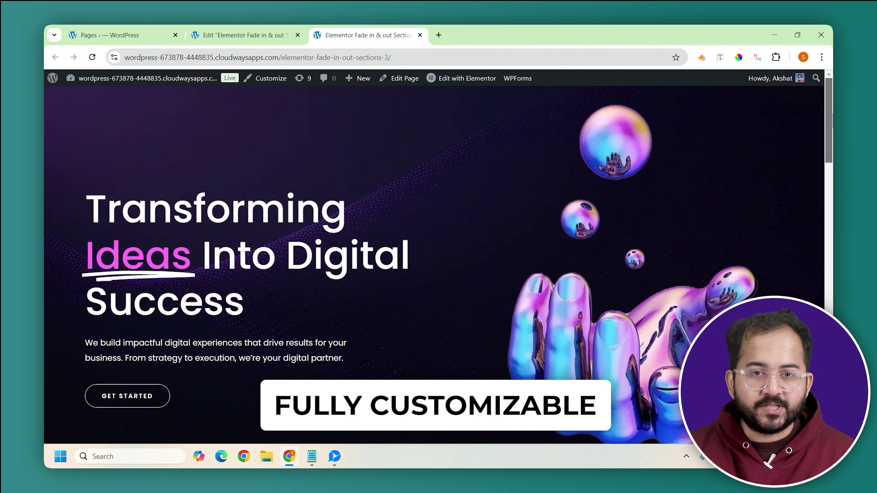
scroll(434, 264, "down", 2)
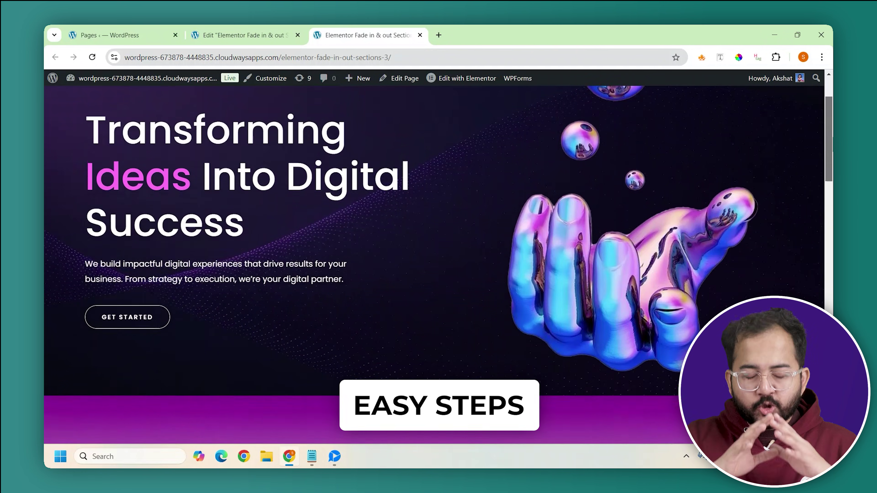
scroll(434, 264, "down", 8)
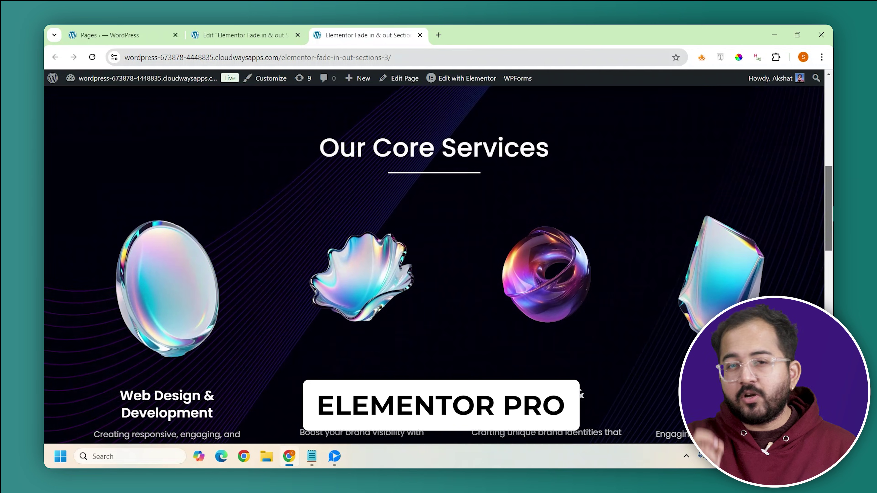
scroll(434, 264, "down", 2)
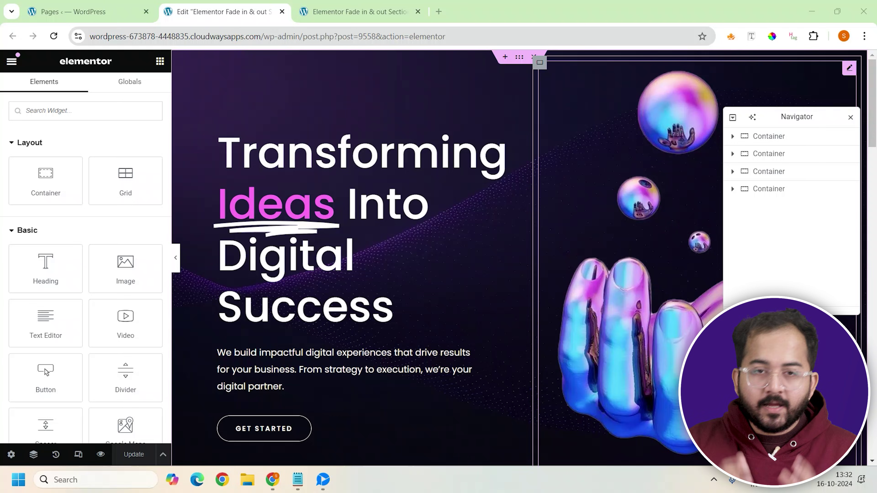
Step: Set the background attachment to Fixed for both the hero and Our Core Services containers
left_click(765, 145)
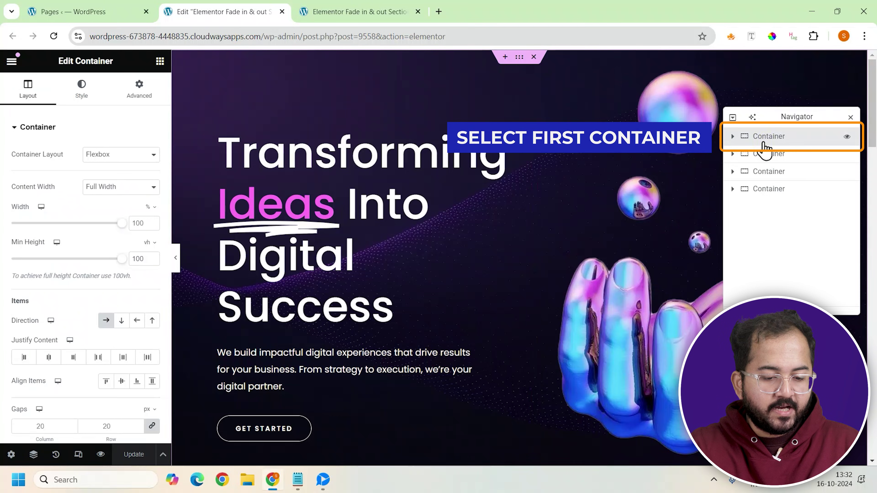
left_click(82, 98)
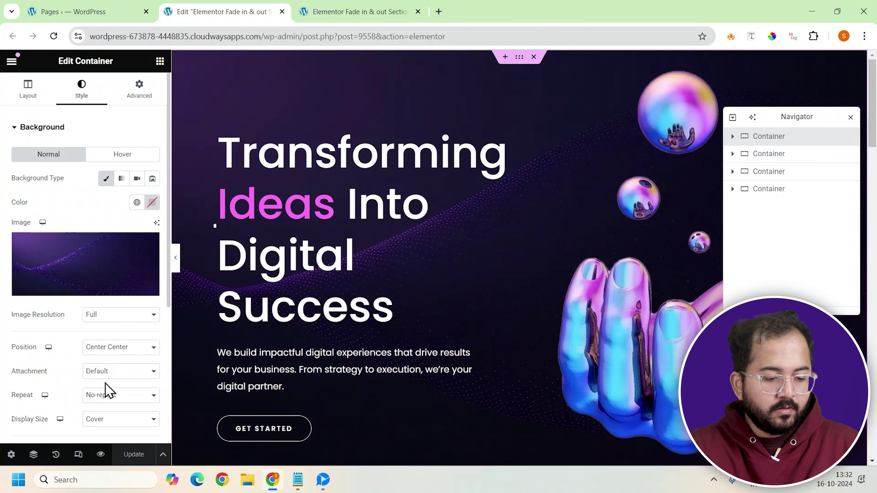
left_click(131, 371)
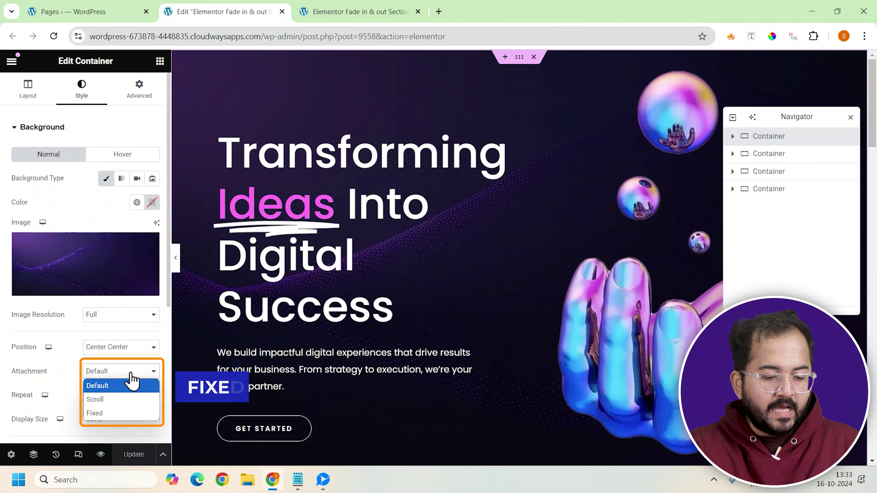
left_click(111, 414)
left_click(765, 154)
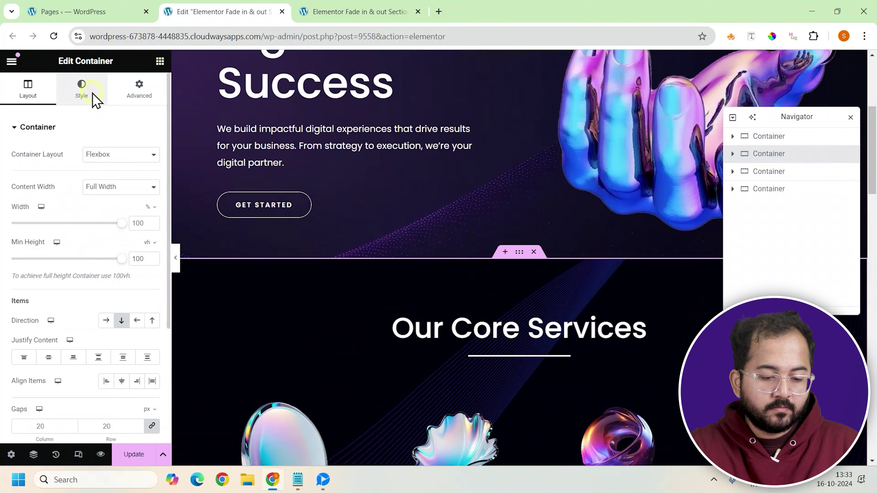
left_click(94, 99)
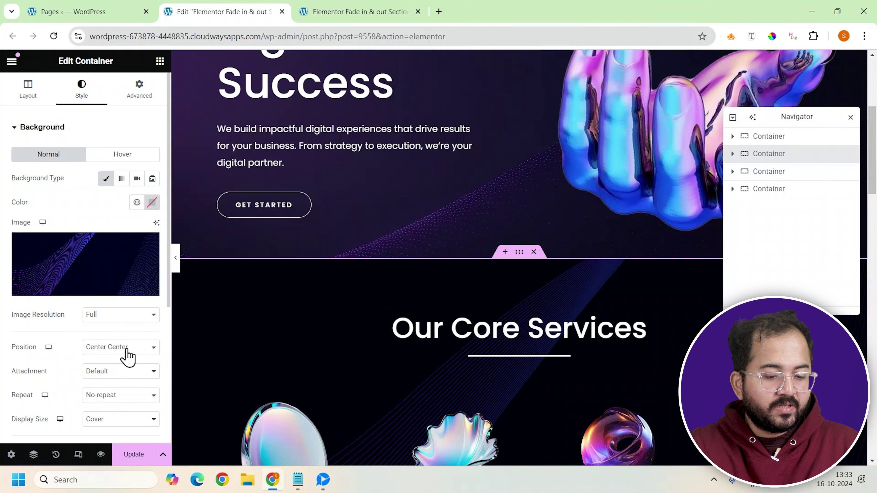
left_click(131, 372)
left_click(114, 413)
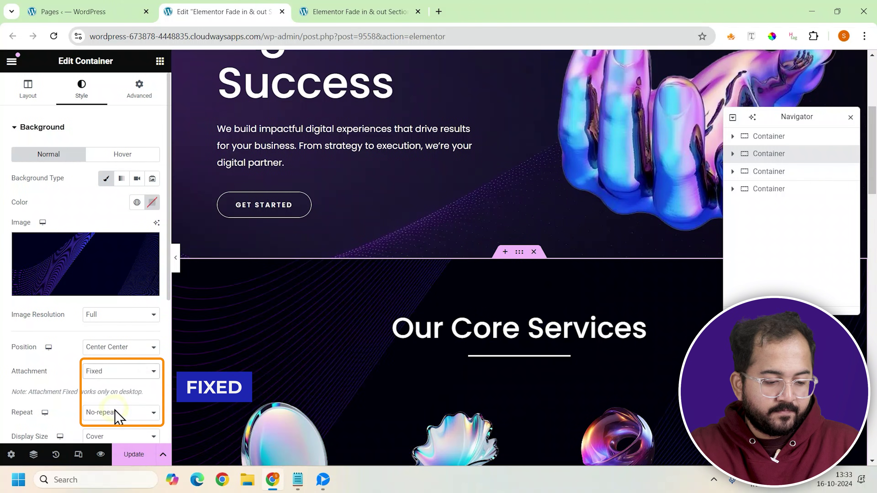
Step: Insert a single-column flexbox container above Our Core Services with a 300 px minimum height
left_click(504, 252)
left_click(494, 313)
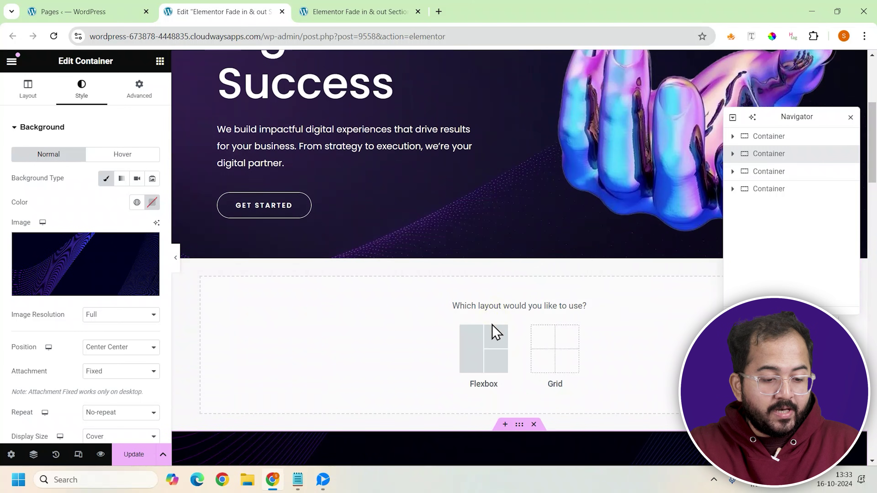
left_click(484, 349)
left_click(382, 346)
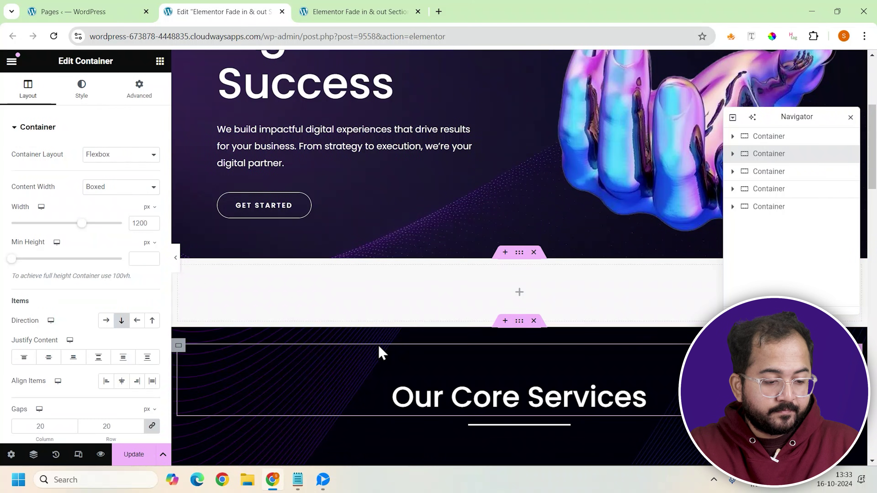
left_click(141, 259)
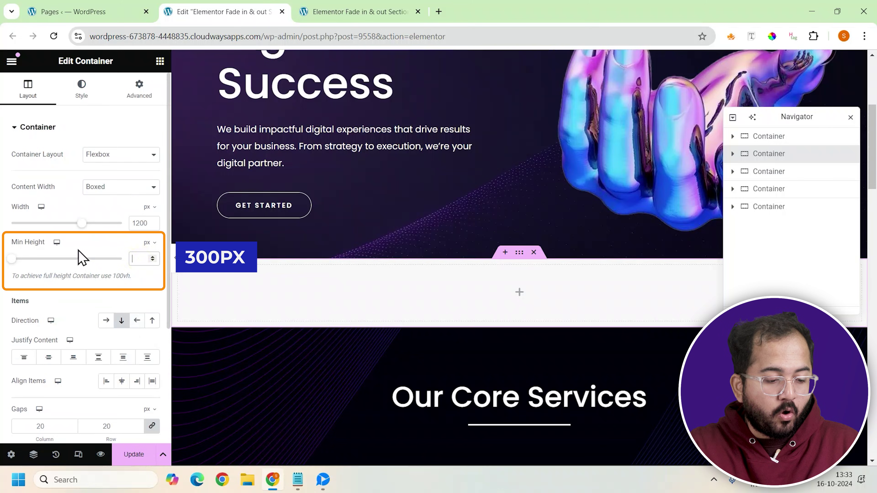
type("300")
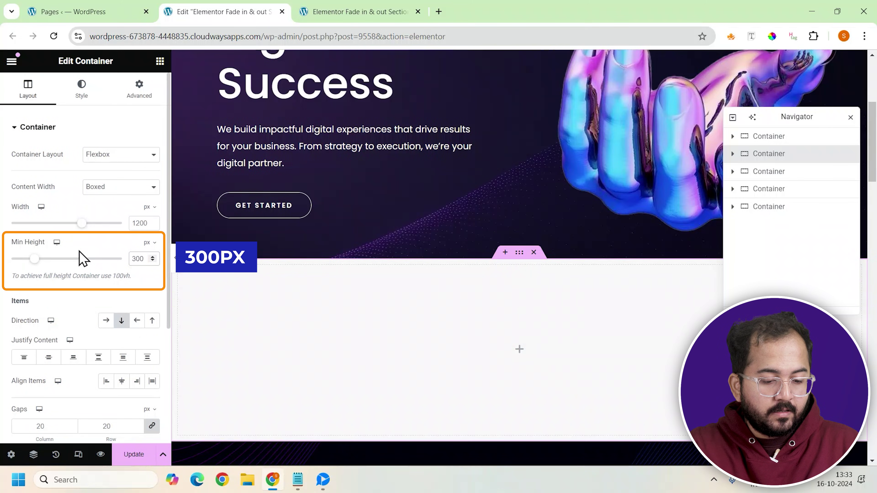
Step: Give the new container a gradient background from purple to a fully transparent second colour
left_click(79, 92)
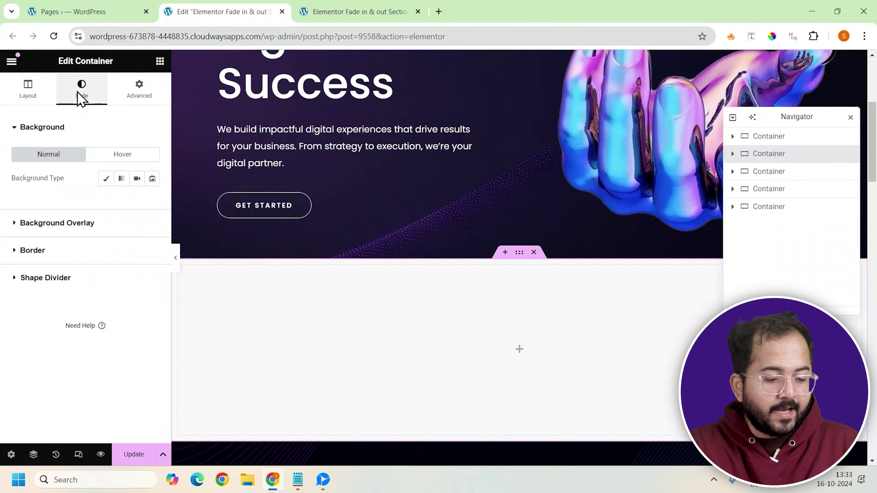
left_click(121, 178)
left_click(152, 258)
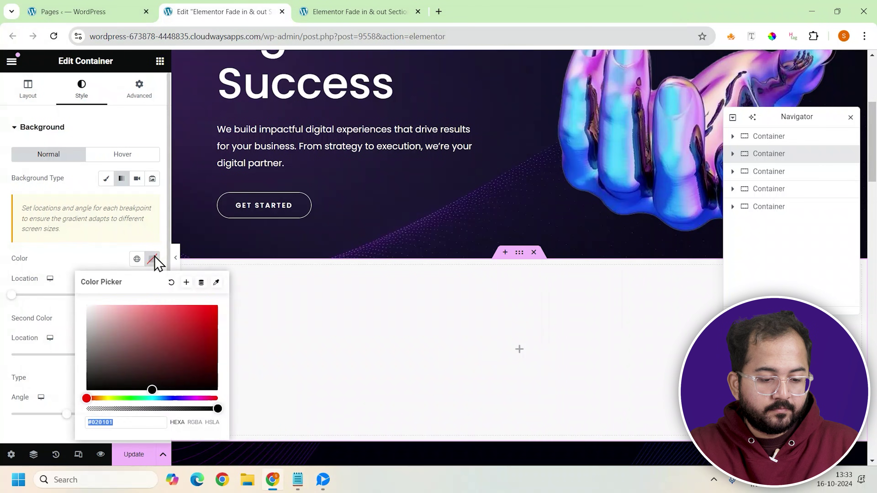
left_click(152, 258)
left_click(151, 318)
left_click_drag(217, 275, 83, 277)
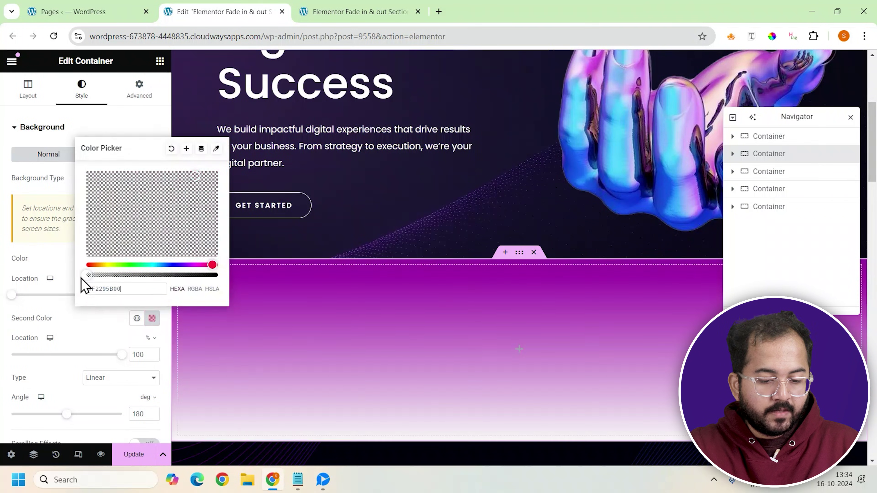
left_click(152, 319)
Step: Give the gradient container 0 padding on all sides and a z-index of 1
left_click(137, 92)
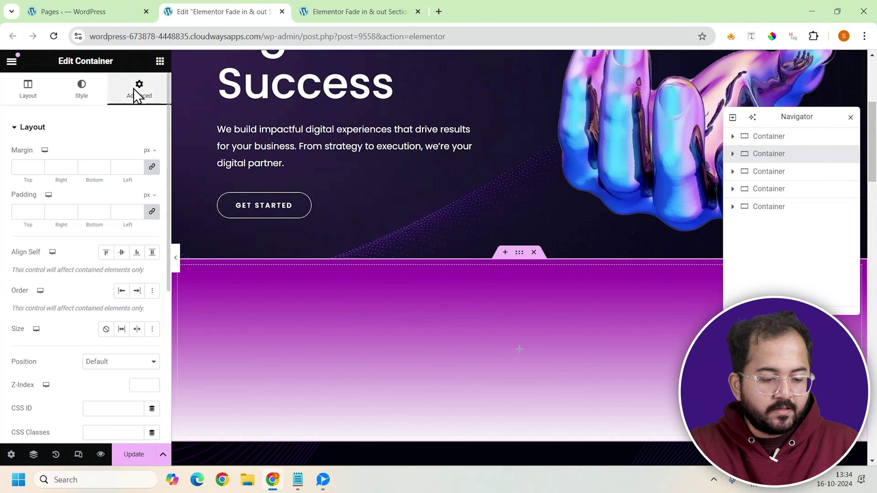
left_click(153, 212)
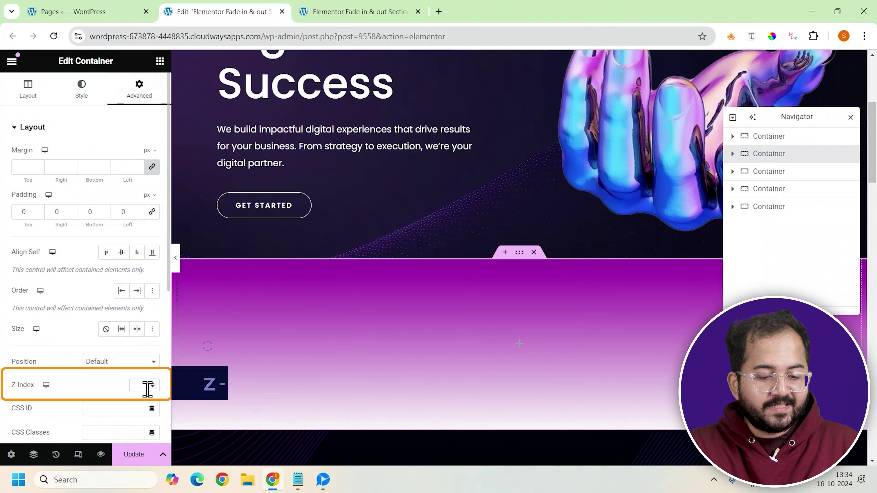
left_click(141, 385)
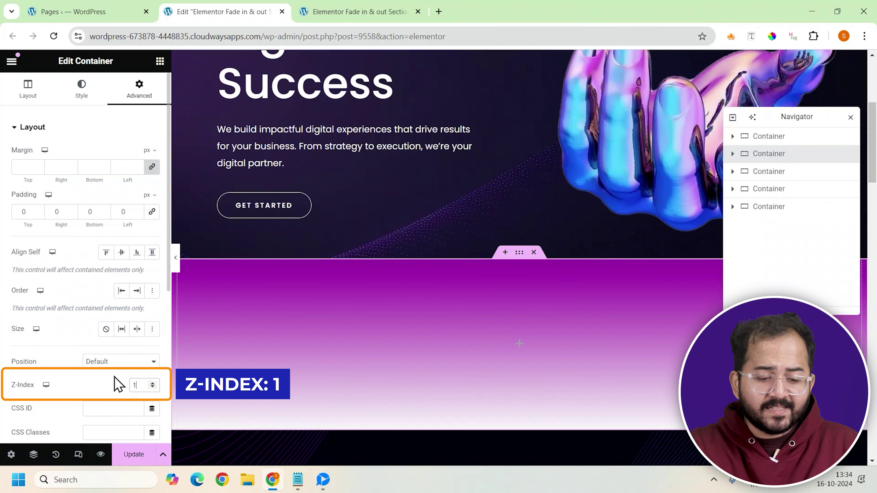
type("1")
Step: Select the Our Core Services container in the Navigator
scroll(519, 290, "down", 2)
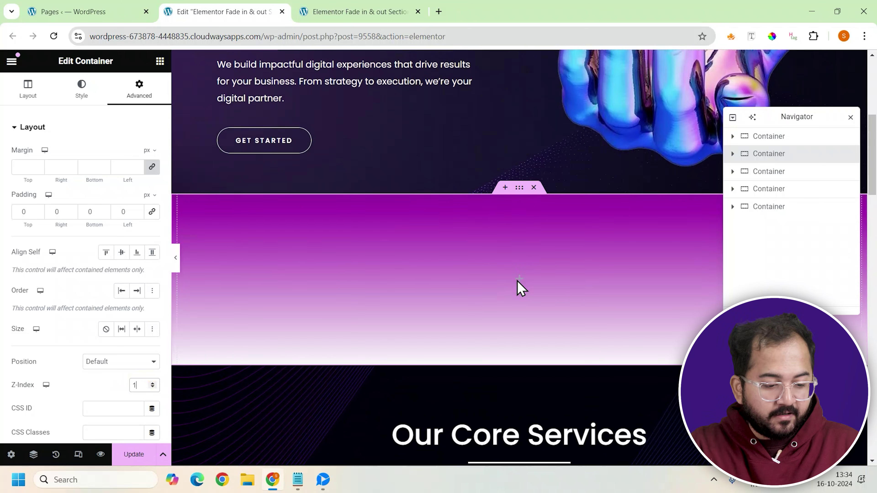
scroll(519, 288, "down", 1)
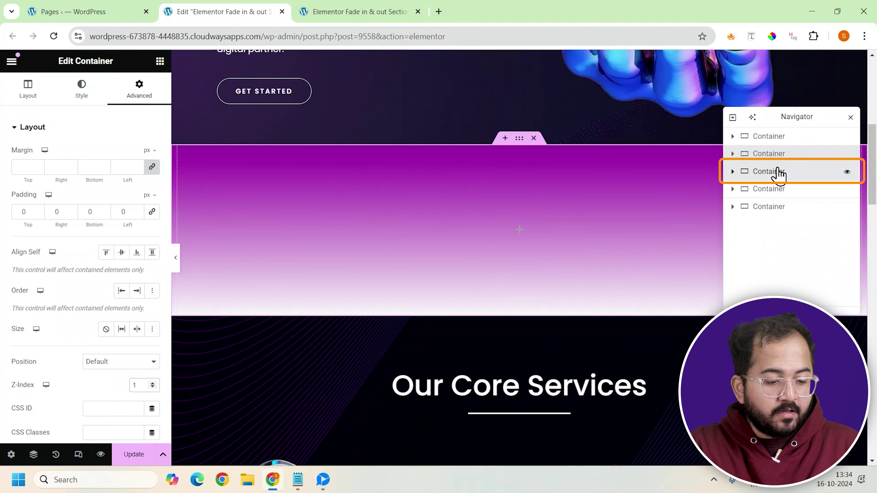
left_click(779, 173)
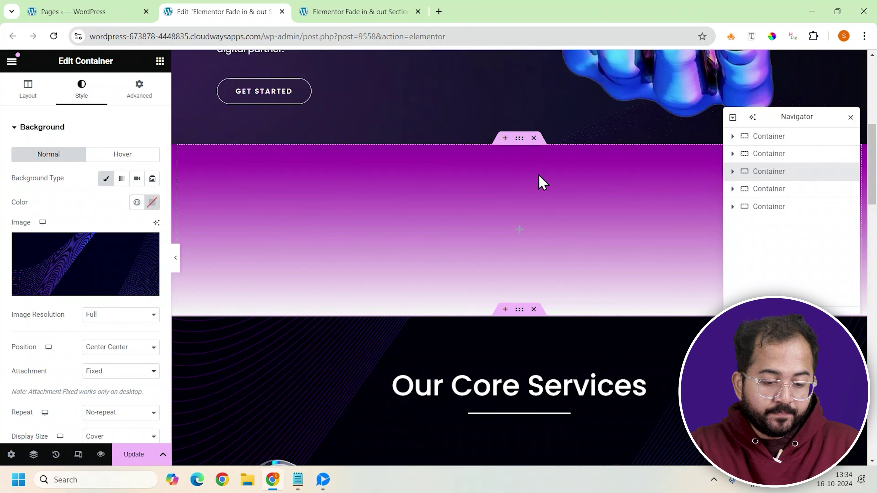
Step: Set the Our Core Services top margin to -300 px and its z-index to 2
left_click(131, 100)
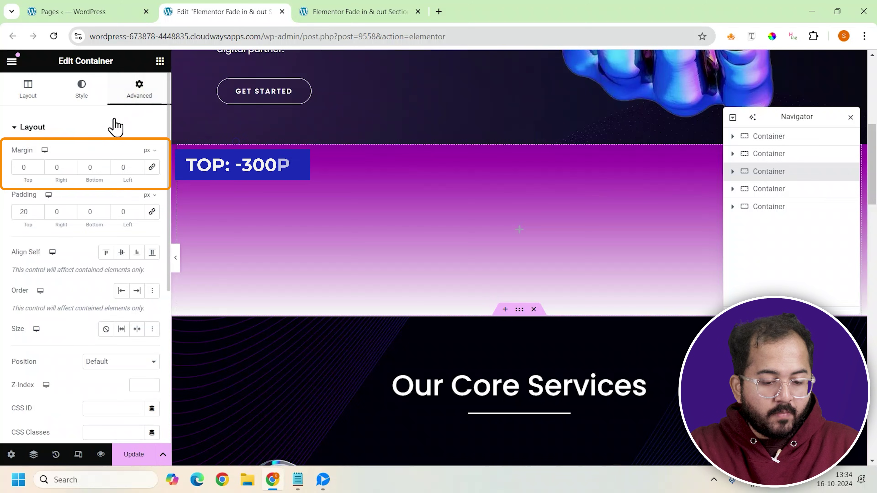
left_click(25, 167)
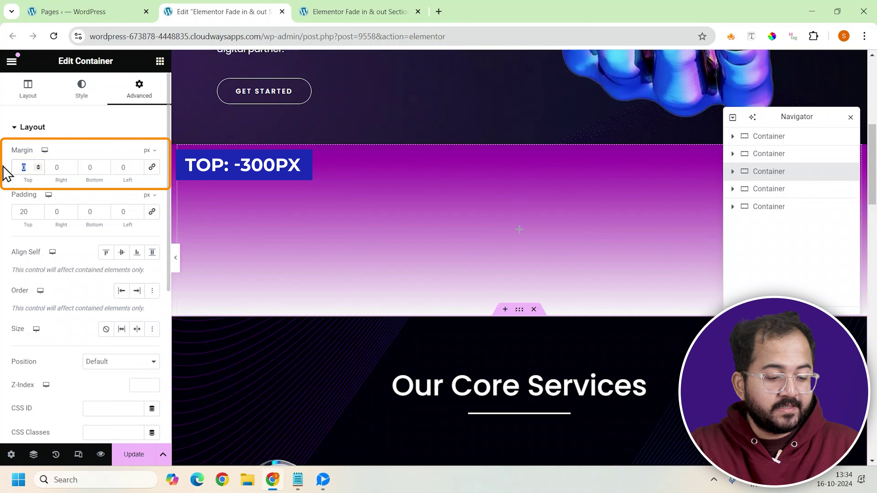
type("-300")
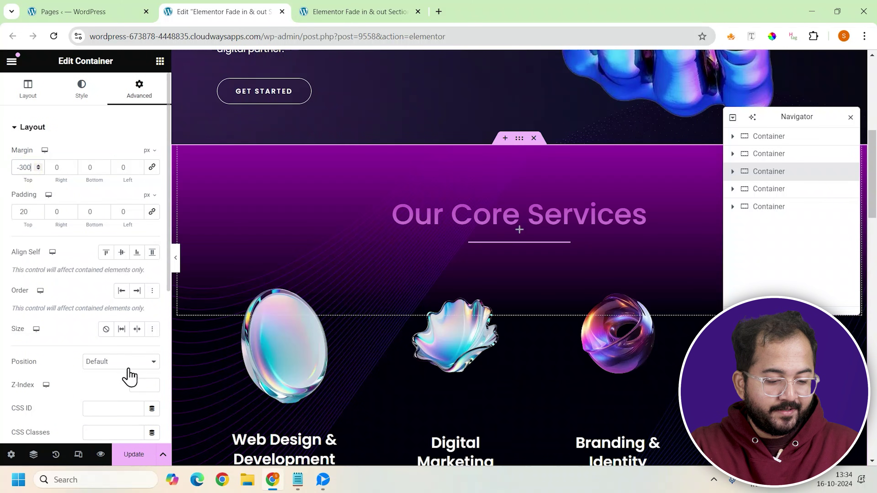
type("2")
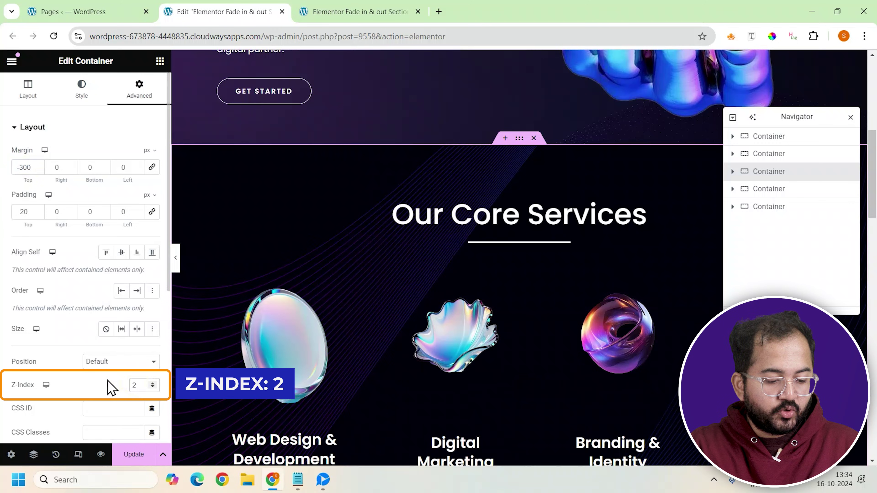
scroll(93, 391, "down", 6)
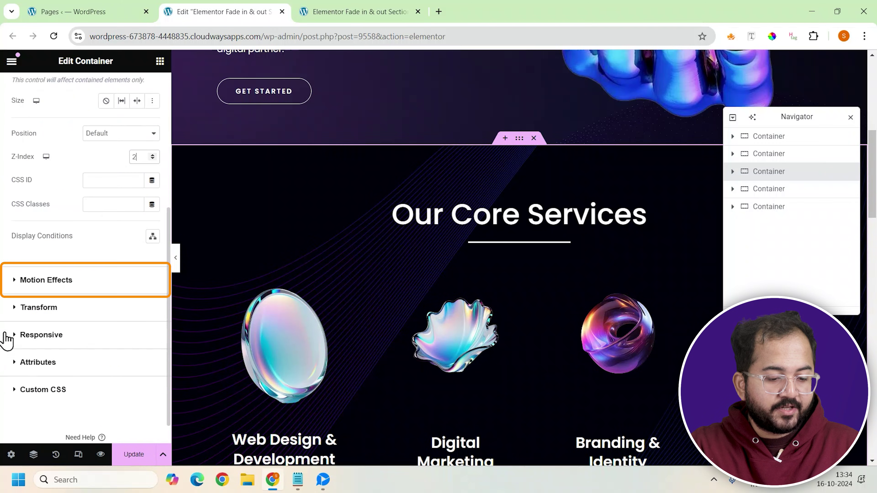
Step: Enable scrolling effects on Our Core Services with a Fade In transparency at level 10 and adjusted viewport range
left_click(16, 280)
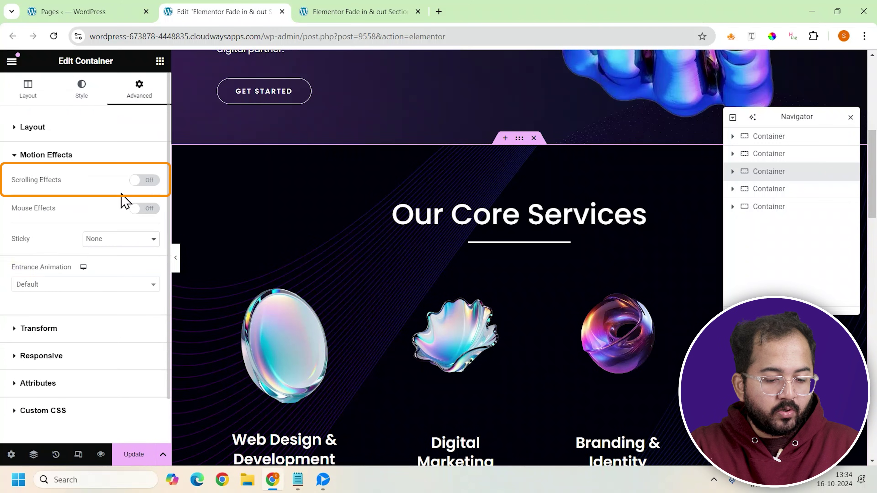
left_click(141, 181)
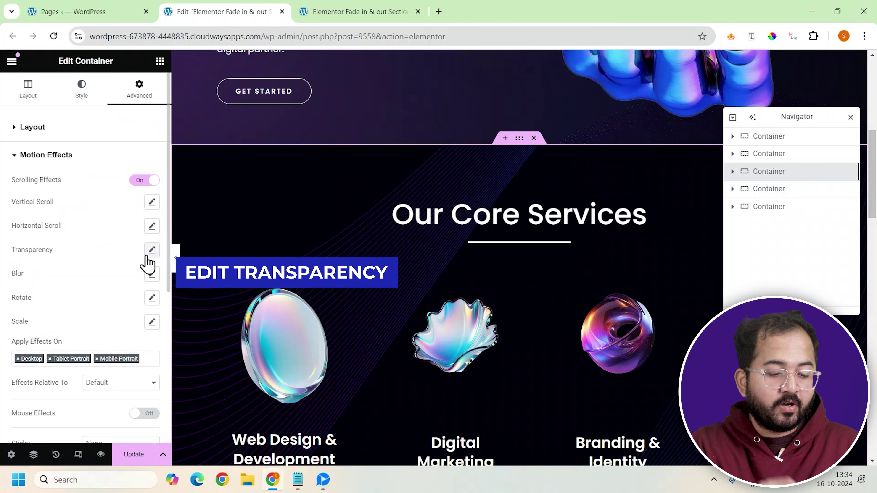
left_click(152, 250)
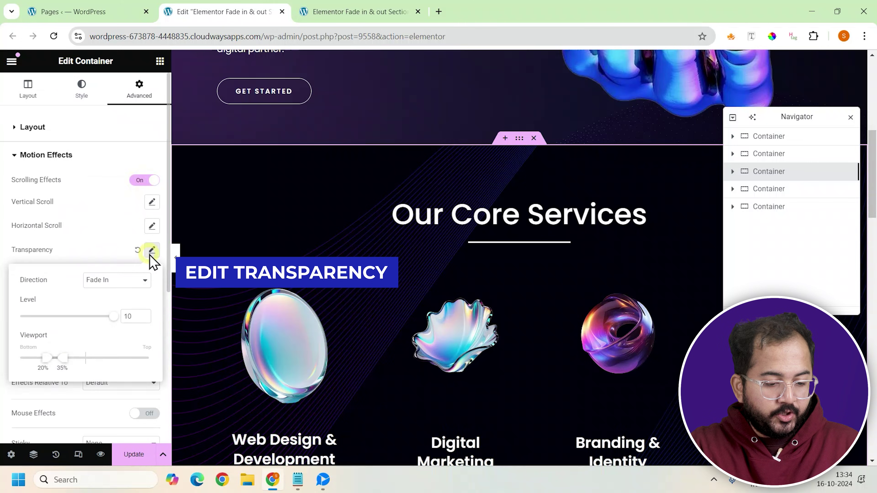
left_click_drag(52, 358, 100, 359)
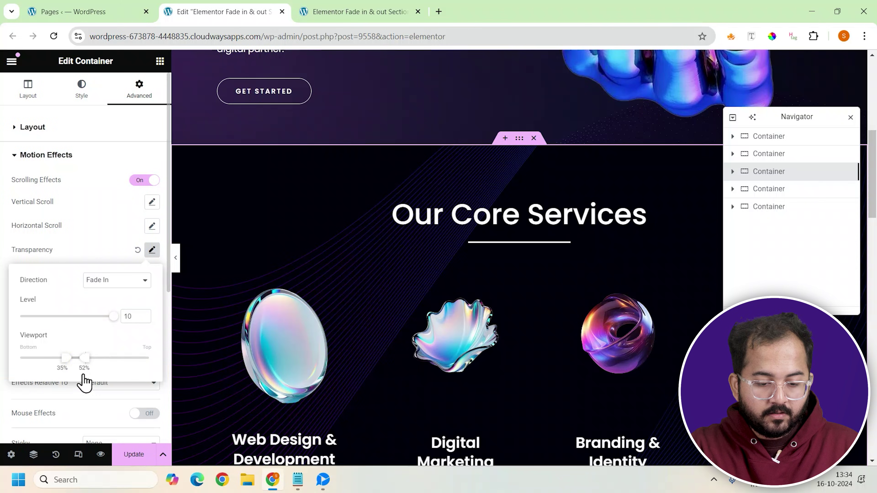
left_click_drag(83, 358, 58, 358)
scroll(388, 186, "up", 5)
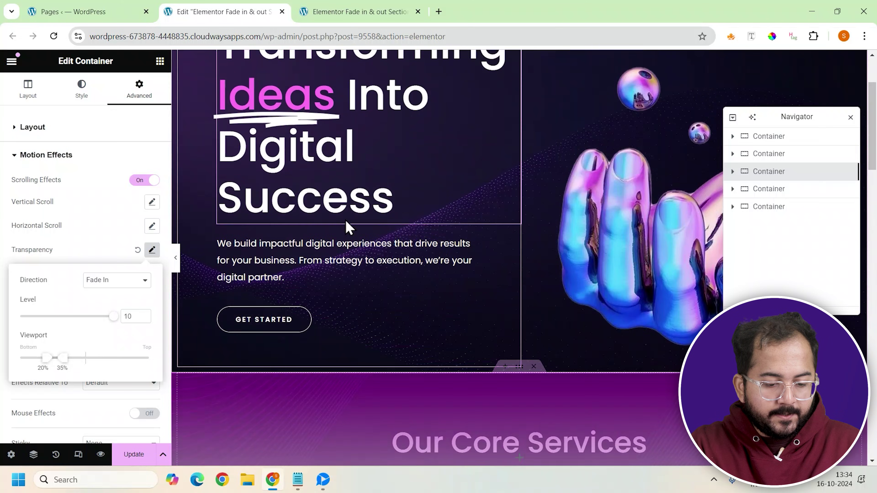
left_click(153, 250)
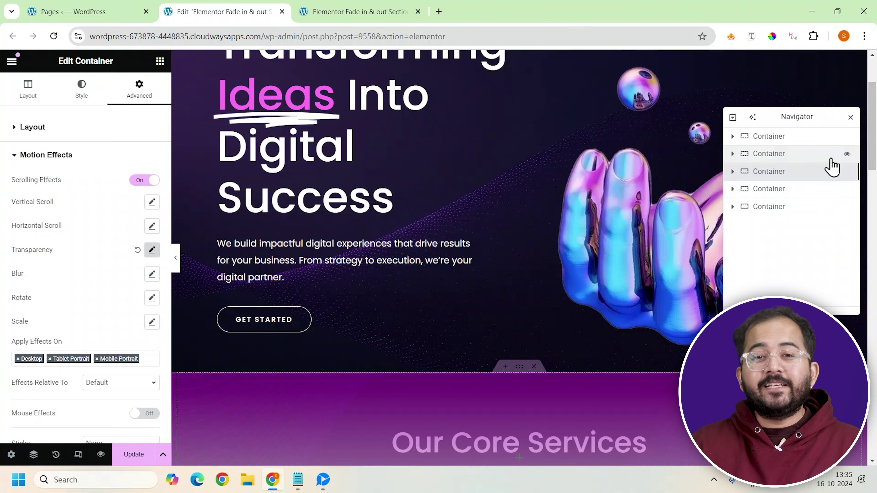
Step: Scroll the canvas down to the Our Core Services section
scroll(576, 297, "down", 8)
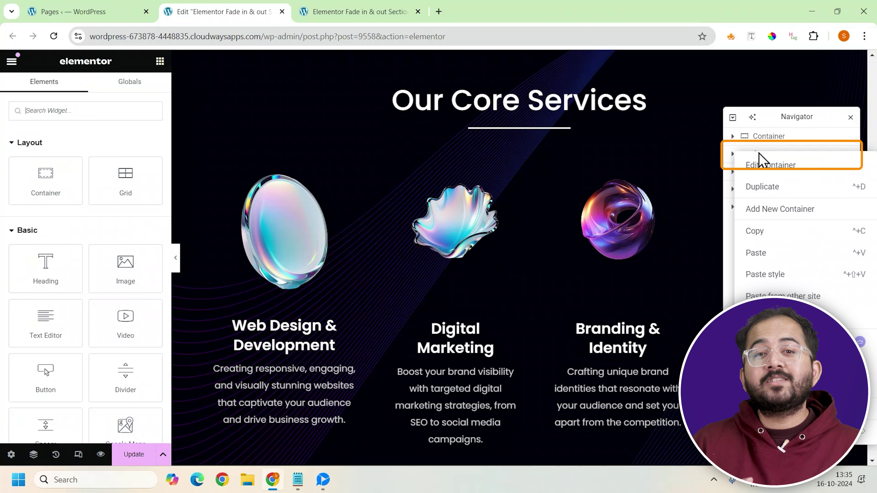
Step: Duplicate the purple gradient container and move the copy below Our Core Services
left_click(769, 189)
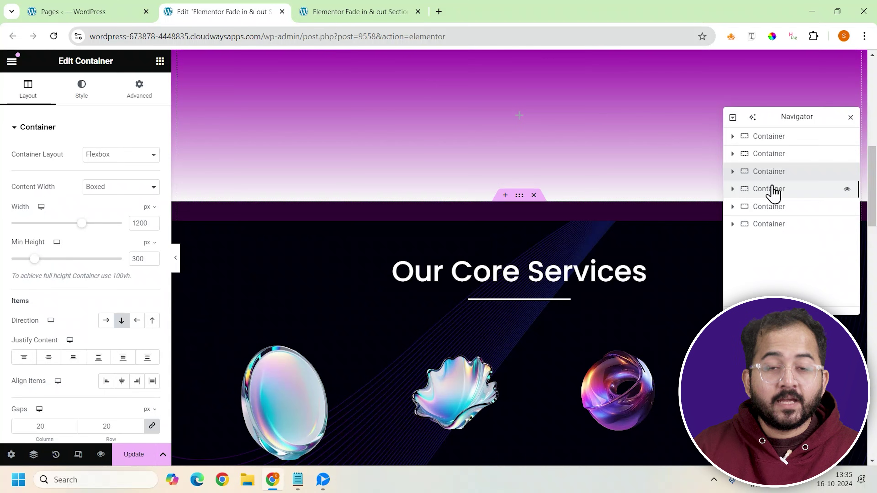
left_click_drag(762, 177, 763, 199)
scroll(549, 276, "down", 2)
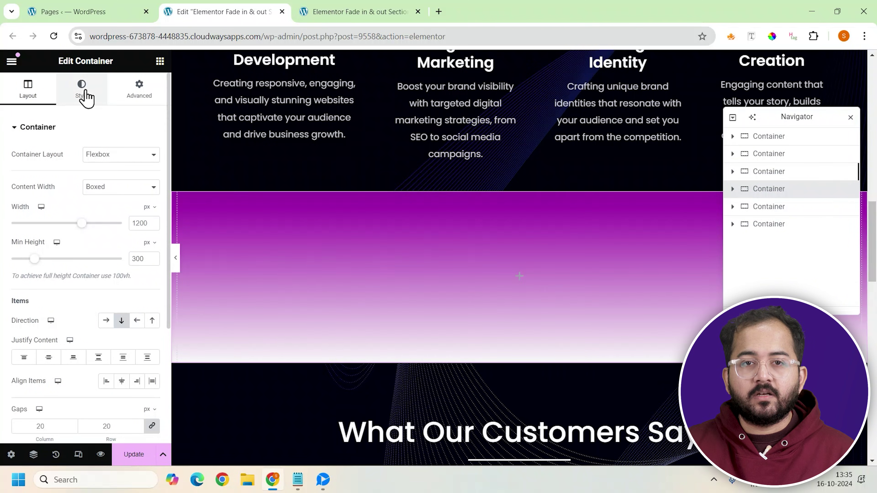
Step: Change the copy's first gradient colour to violet #A020F0
left_click(83, 91)
left_click(151, 259)
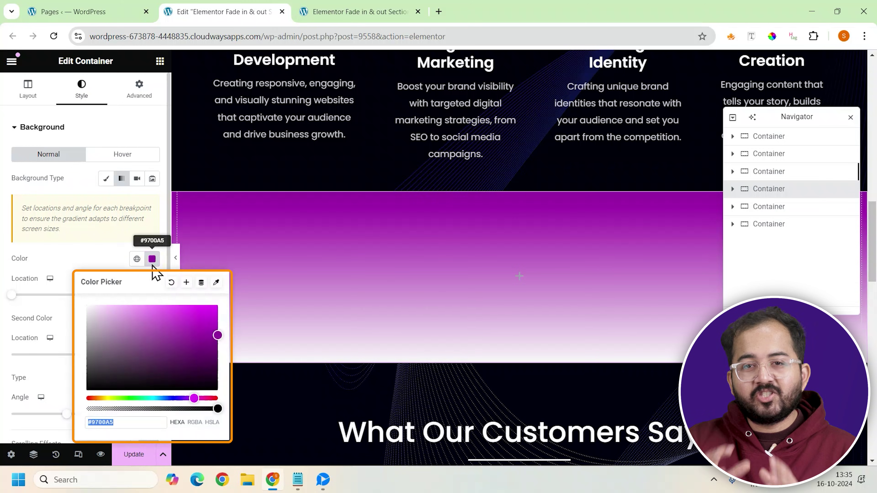
type("#A020F0")
left_click(152, 260)
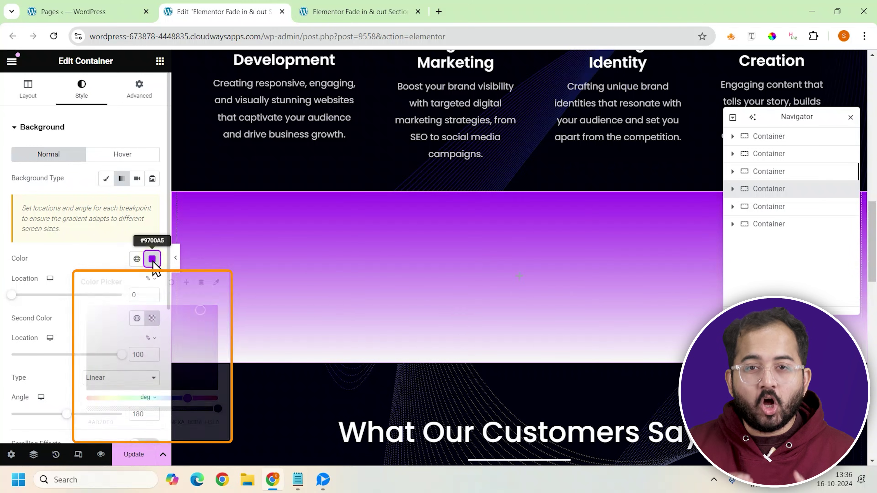
left_click(130, 87)
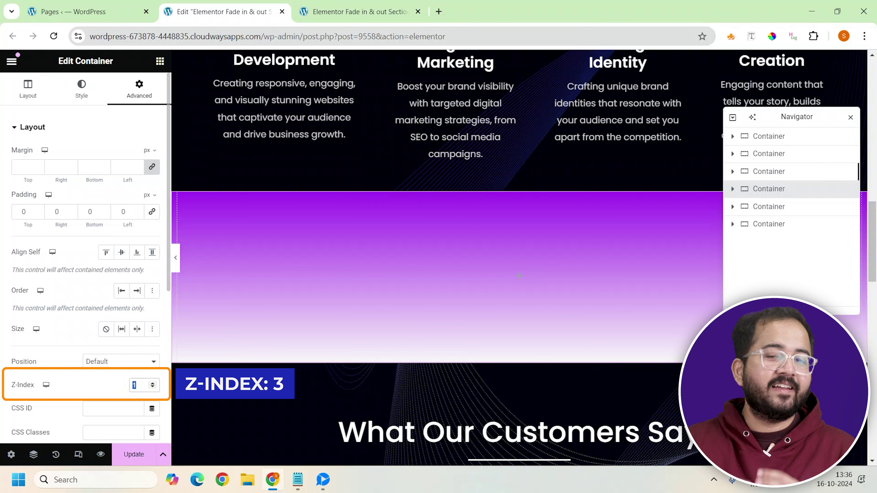
Step: Give the violet container z-index 3, then set What Our Customers Say to -300 px top margin and z-index 4
type("3")
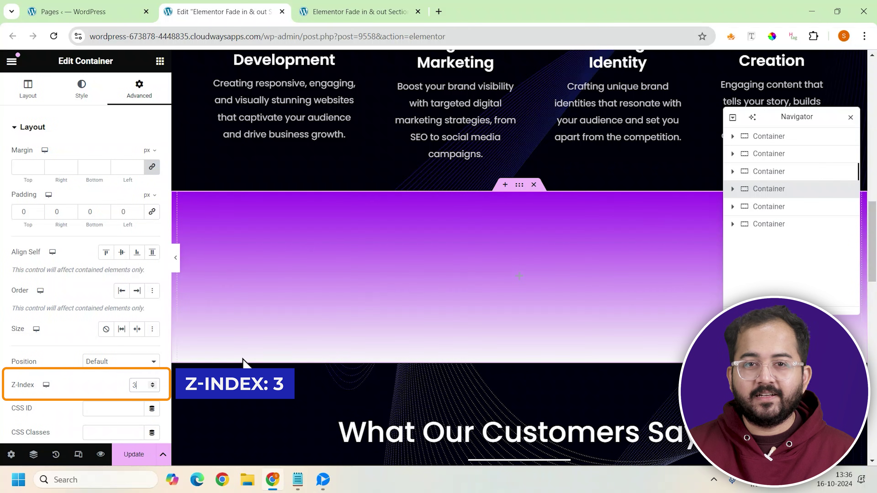
left_click(779, 207)
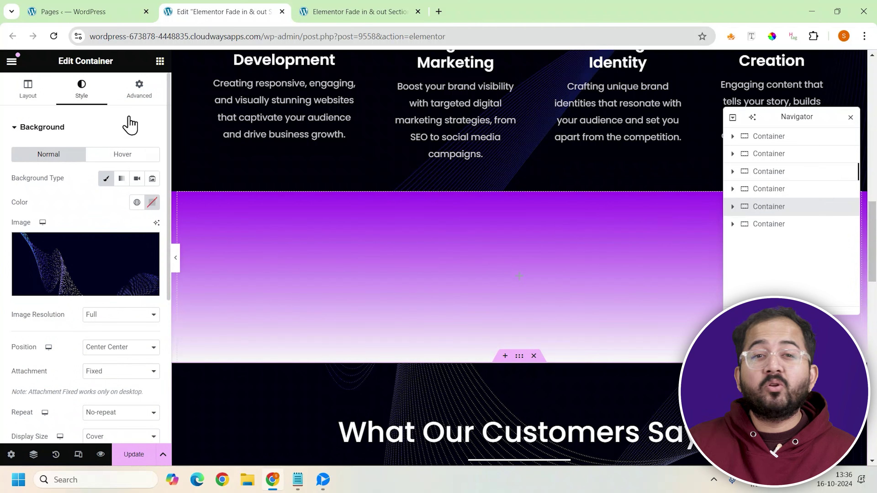
left_click(139, 92)
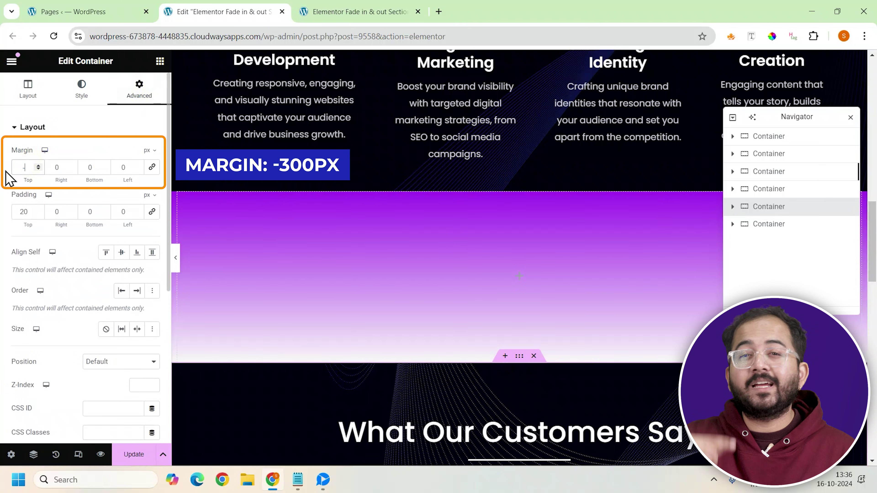
type("-300")
left_click(141, 386)
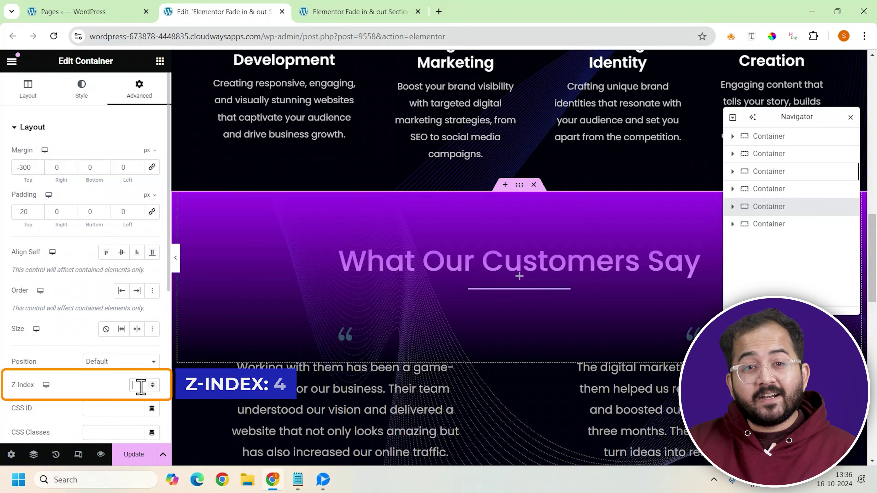
type("4")
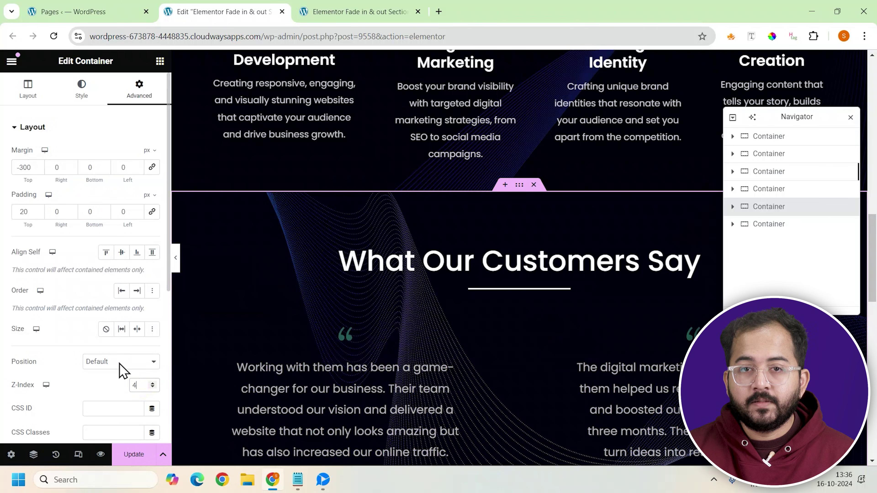
Step: Enable scrolling effects on What Our Customers Say with Fade In transparency ending at 50% viewport
scroll(121, 372, "down", 5)
left_click(16, 281)
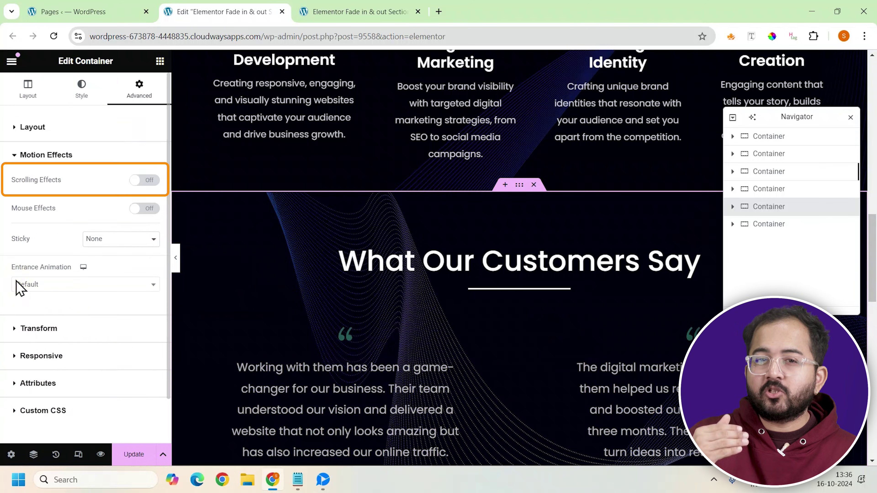
left_click(145, 180)
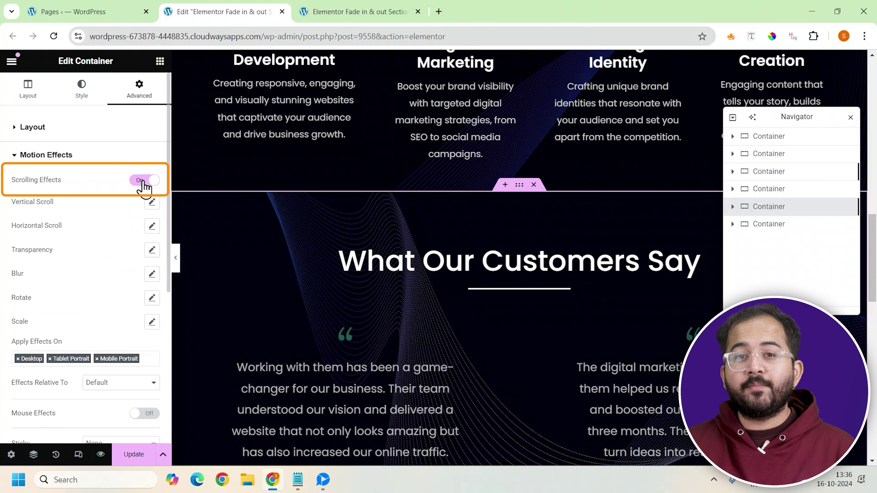
left_click(152, 250)
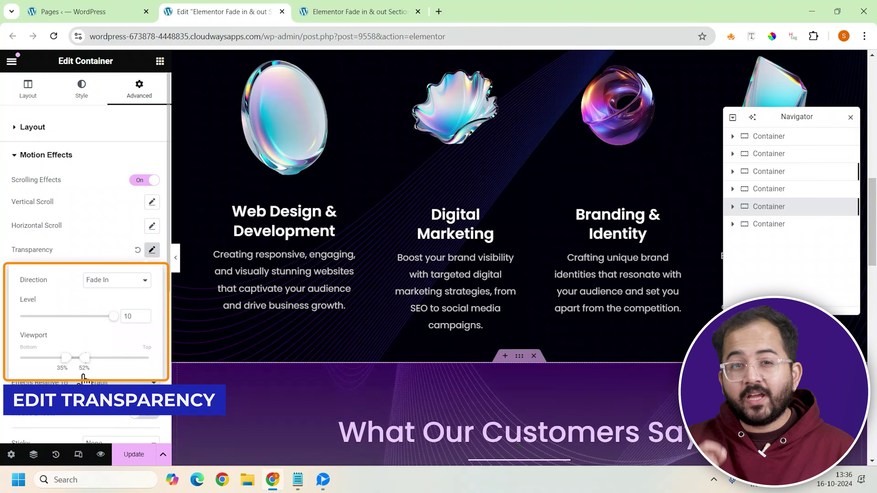
left_click_drag(84, 377, 82, 376)
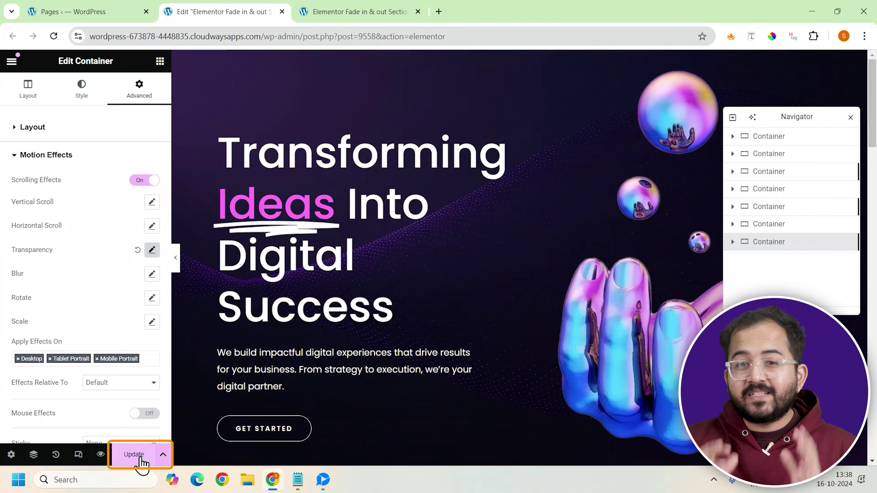
Step: Save the page with Update and scroll through the preview to check the fading sections
left_click(138, 456)
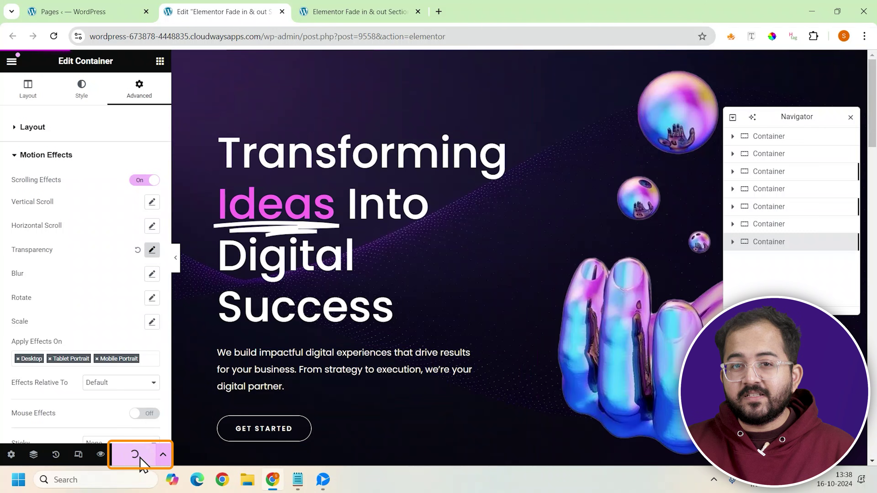
left_click(100, 454)
scroll(439, 266, "down", 3)
scroll(439, 266, "down", 10)
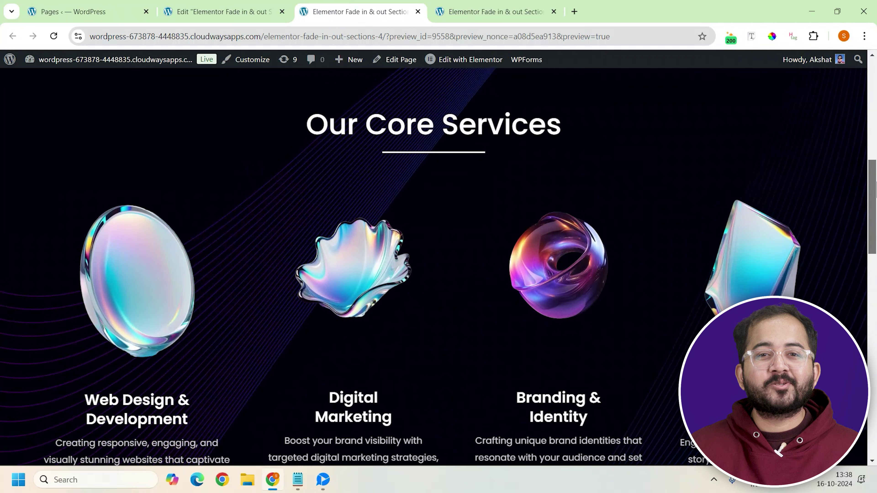
scroll(439, 266, "down", 10)
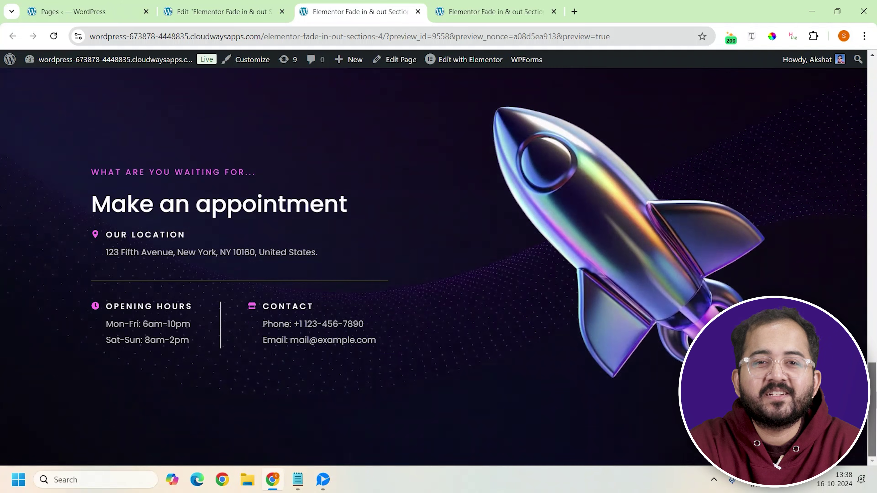